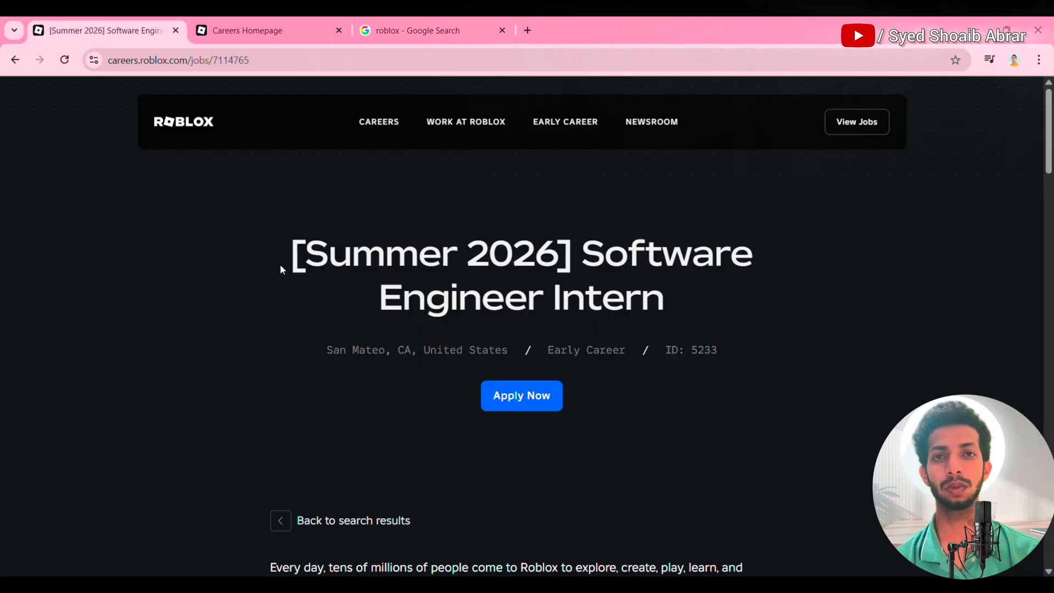
Highlight the '[Summer 2026] Software Engineer Intern' title, then clear the highlight
left_click_drag(280, 264, 717, 292)
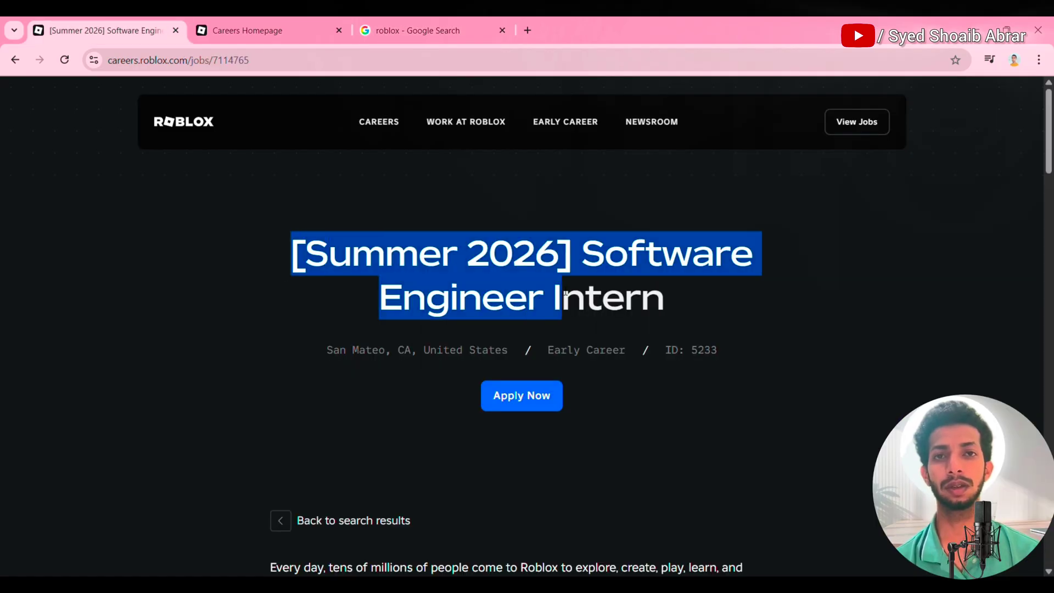
left_click(717, 292)
scroll(718, 291, "down", 1)
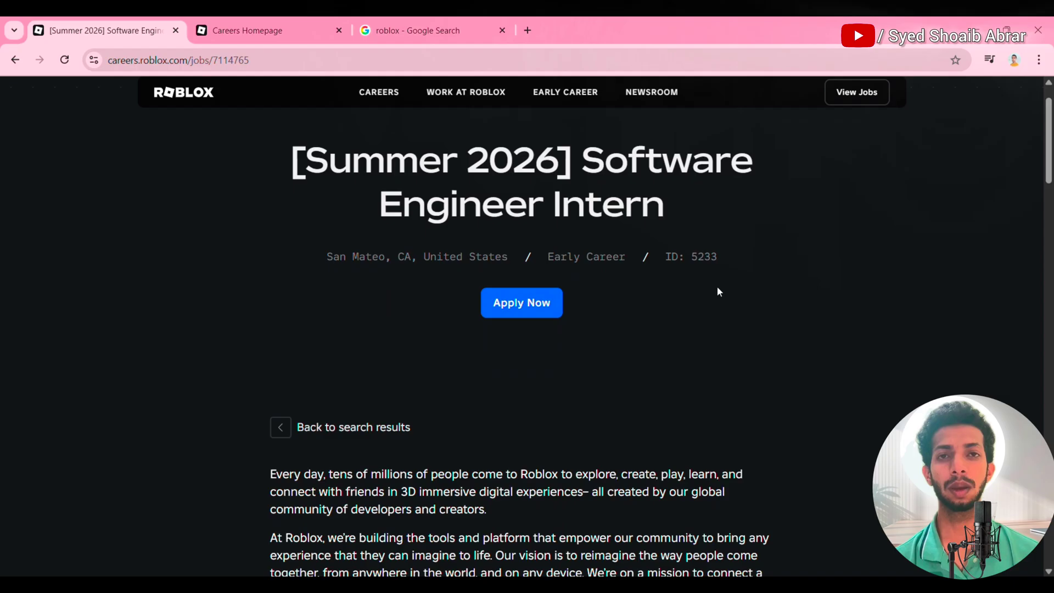
scroll(717, 292, "up", 1)
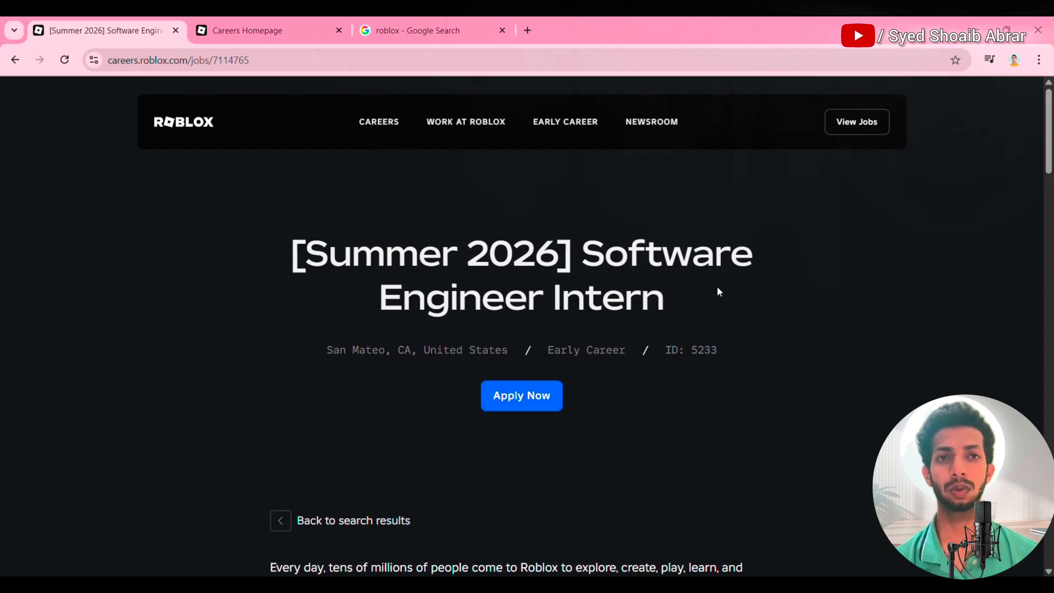
scroll(717, 291, "down", 2)
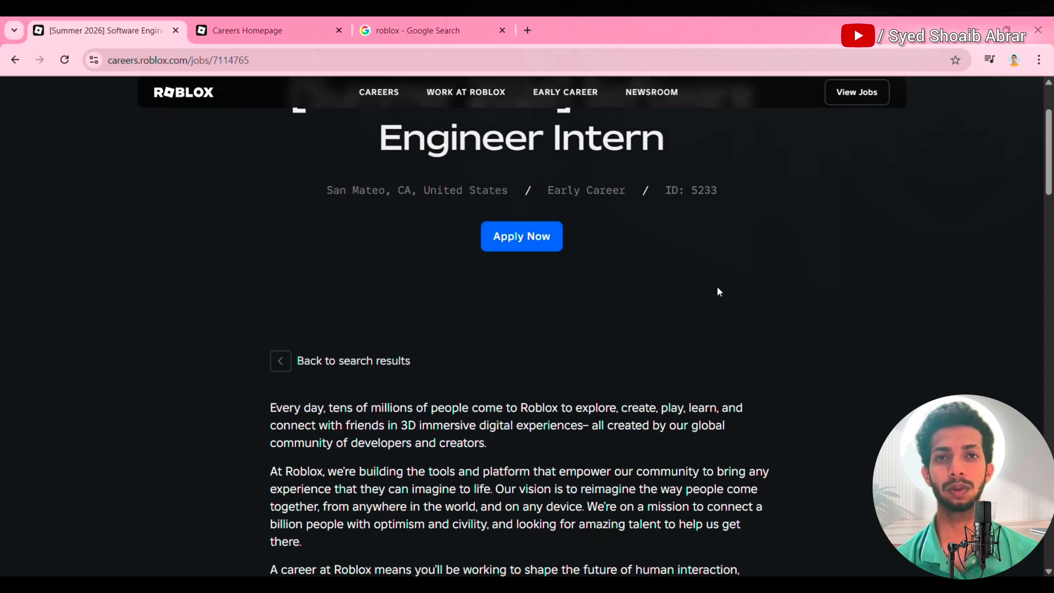
scroll(717, 292, "up", 2)
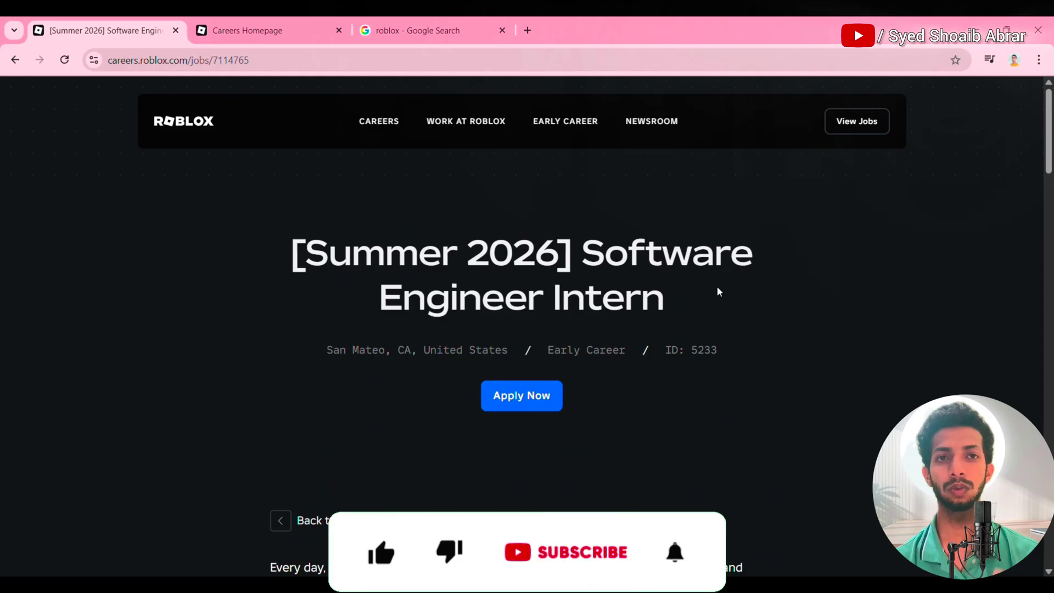
scroll(717, 292, "down", 3)
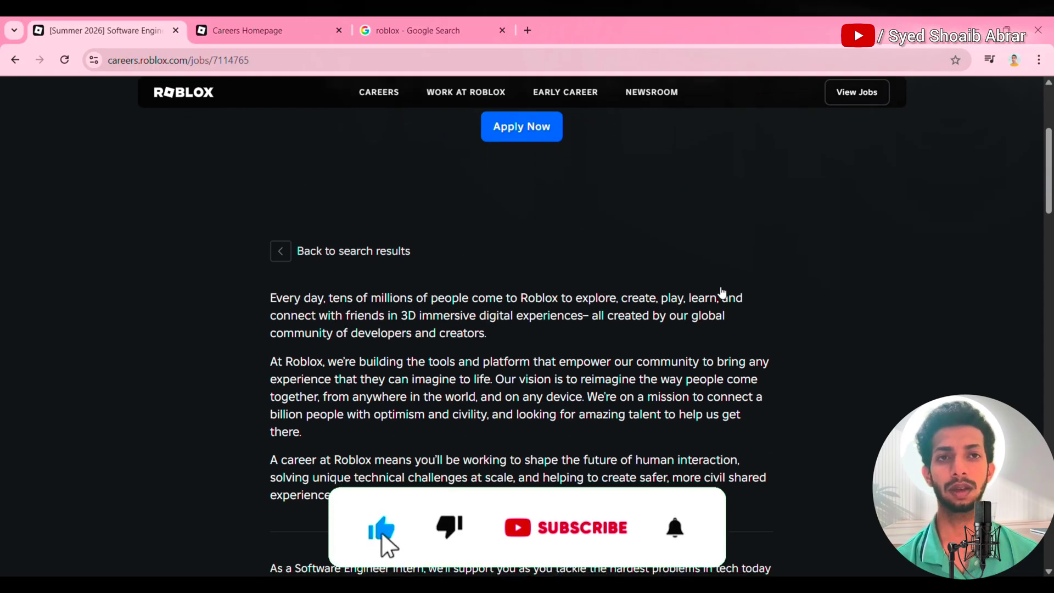
scroll(722, 288, "down", 14)
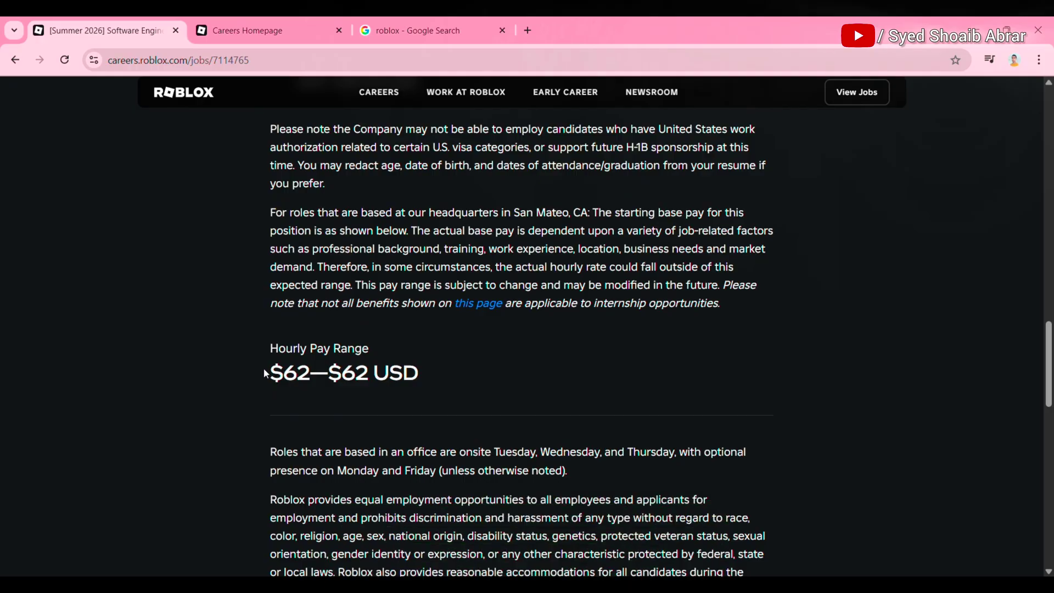
scroll(722, 292, "up", 10)
scroll(722, 292, "down", 2)
scroll(716, 286, "down", 1)
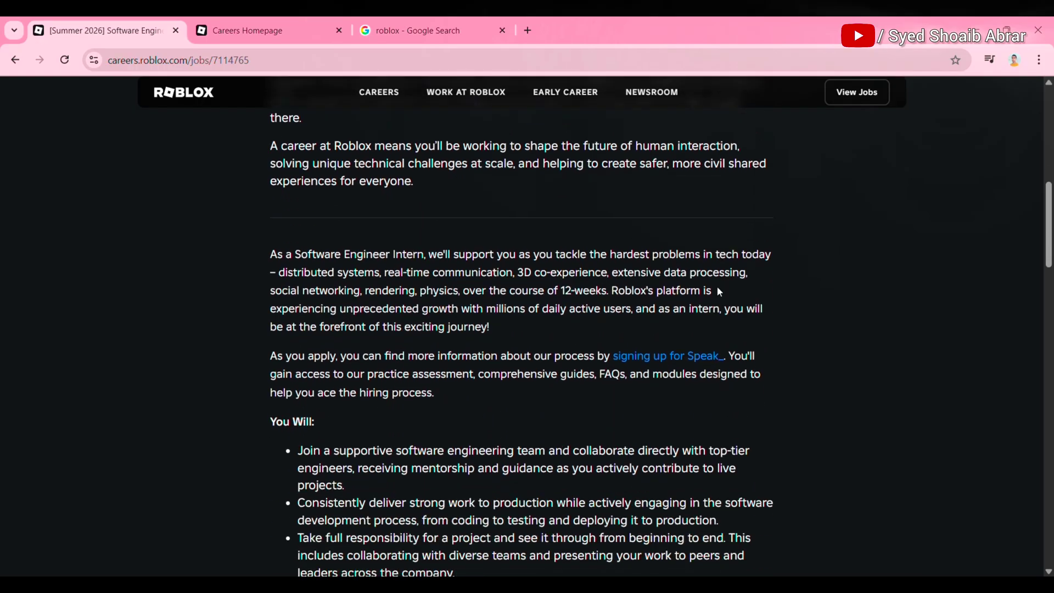
scroll(717, 289, "down", 1)
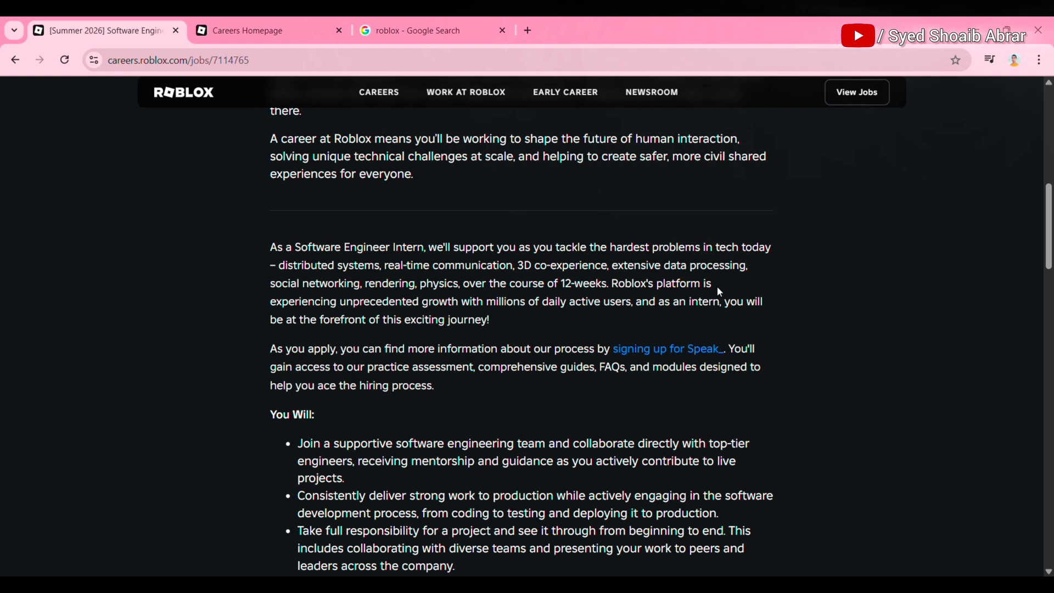
scroll(717, 290, "down", 2)
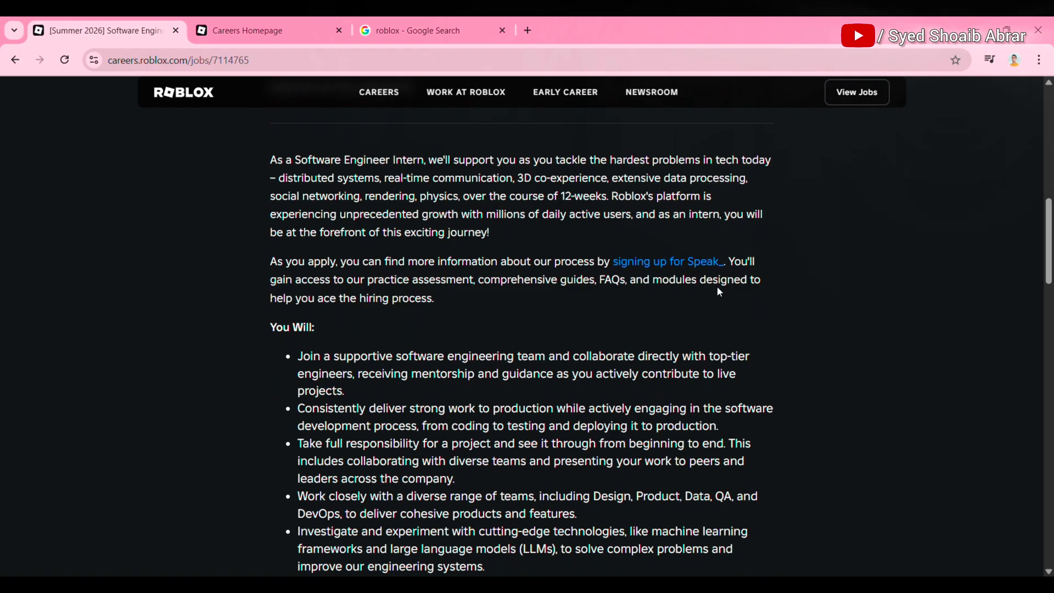
scroll(717, 286, "down", 3)
scroll(717, 286, "down", 1)
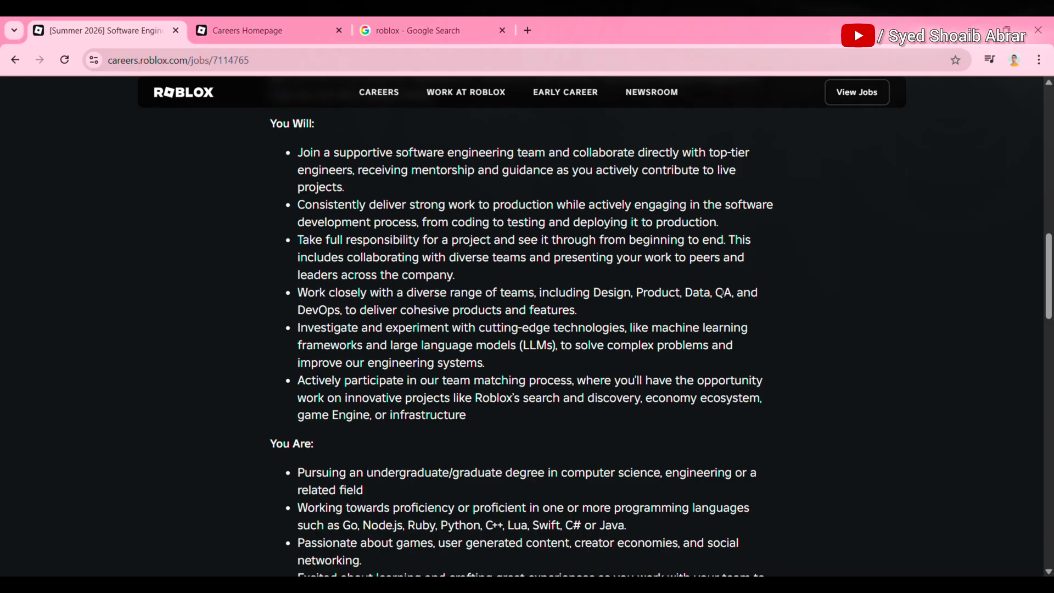
scroll(722, 292, "down", 3)
scroll(722, 292, "down", 1)
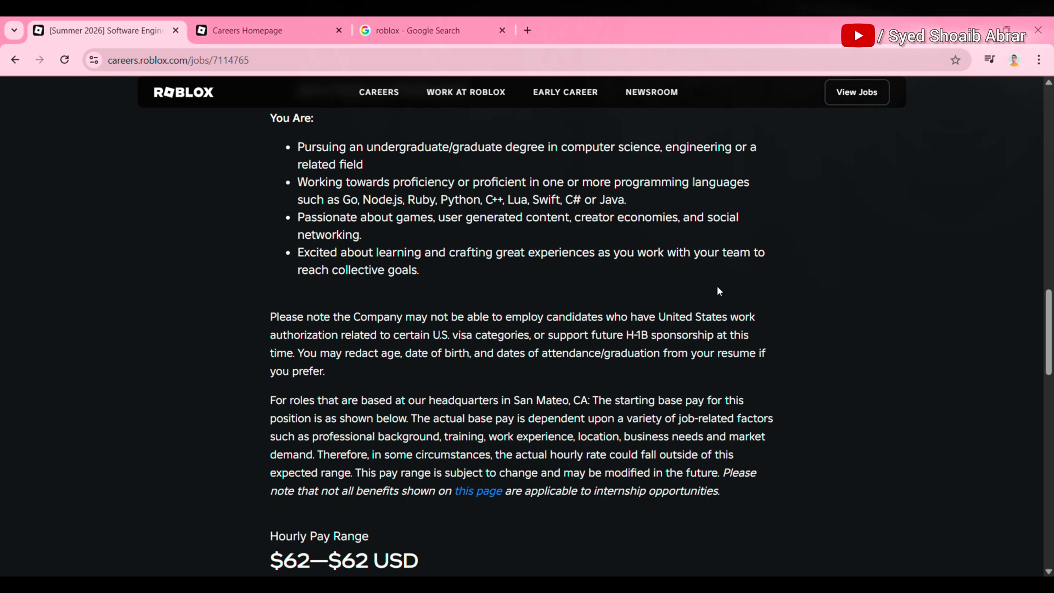
scroll(717, 288, "down", 2)
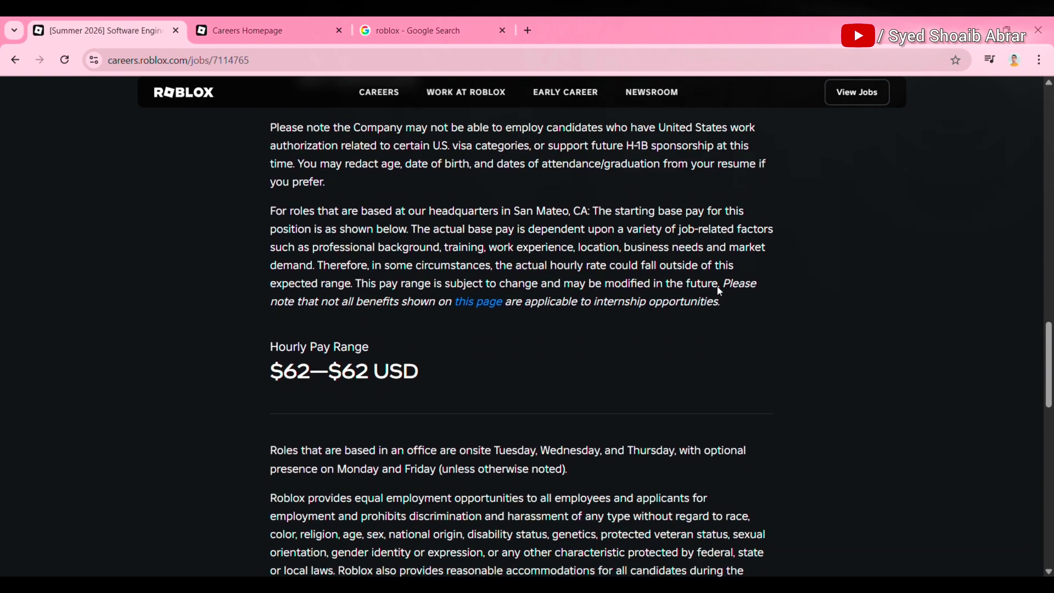
scroll(719, 290, "up", 12)
scroll(719, 290, "down", 2)
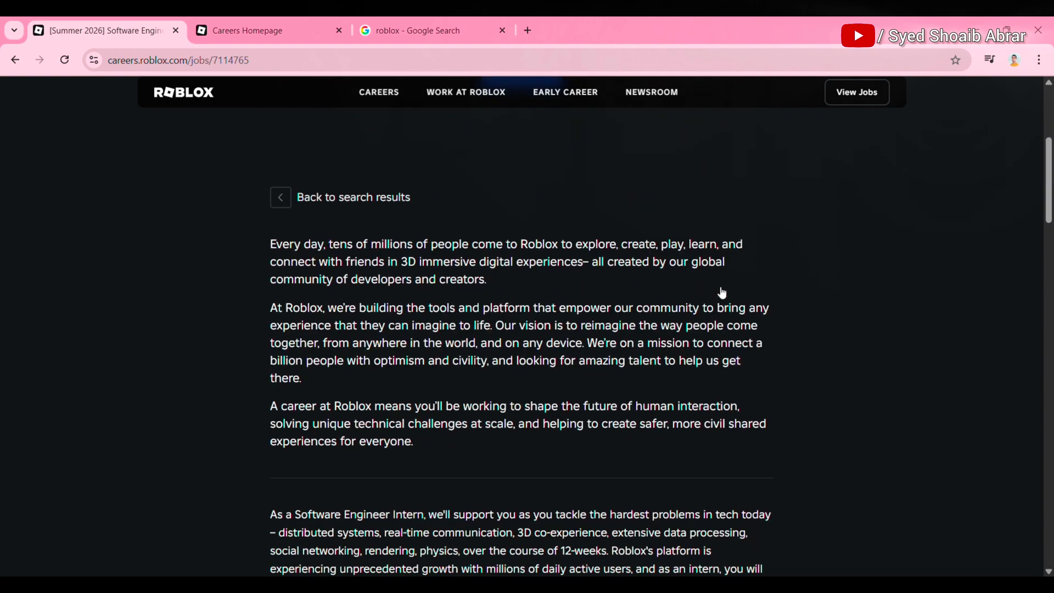
scroll(717, 289, "down", 2)
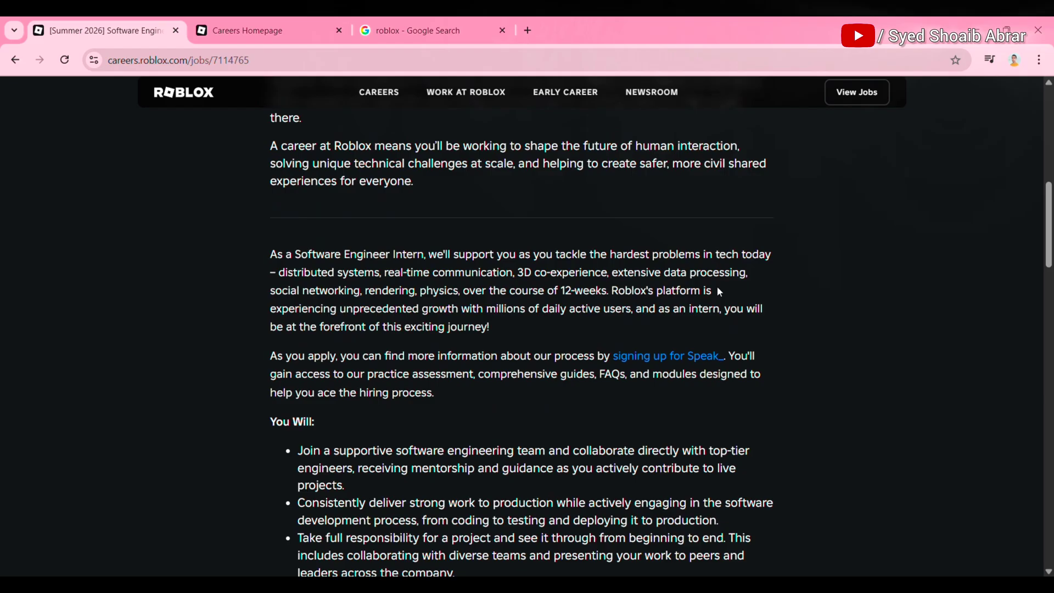
scroll(717, 290, "down", 1)
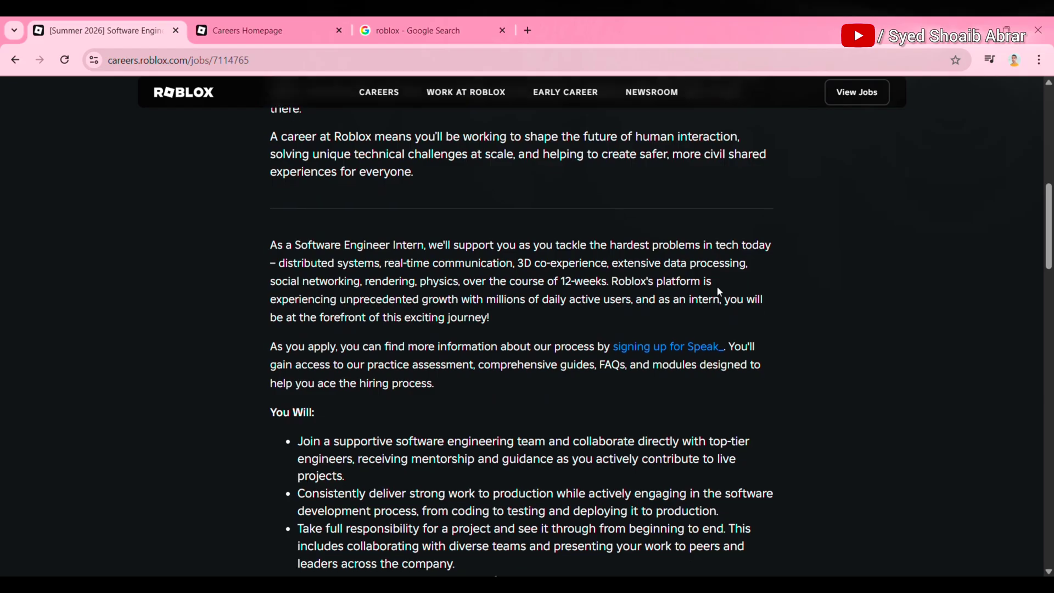
scroll(717, 290, "down", 1)
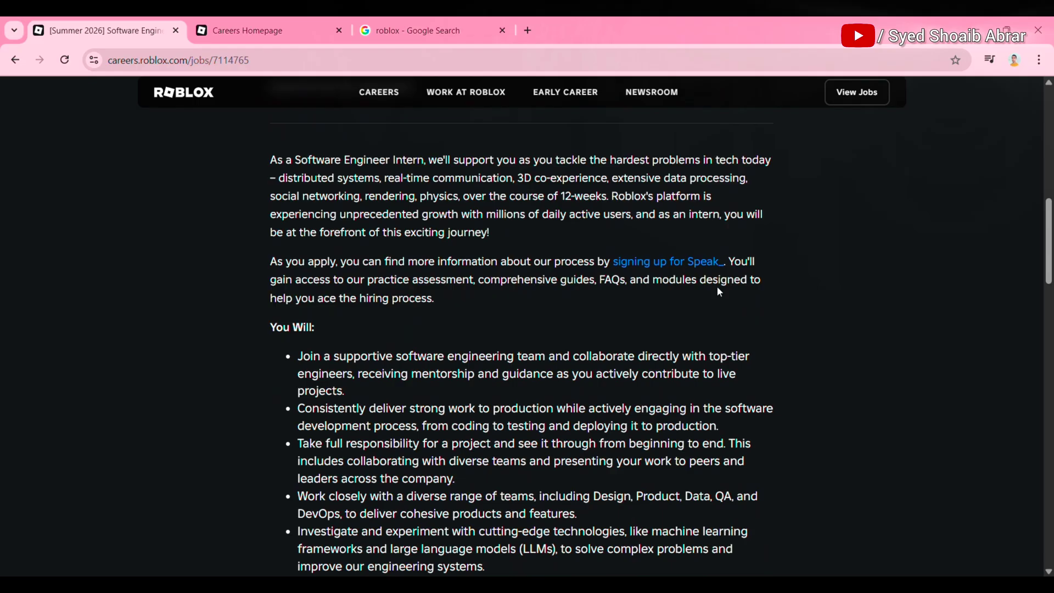
scroll(717, 290, "down", 2)
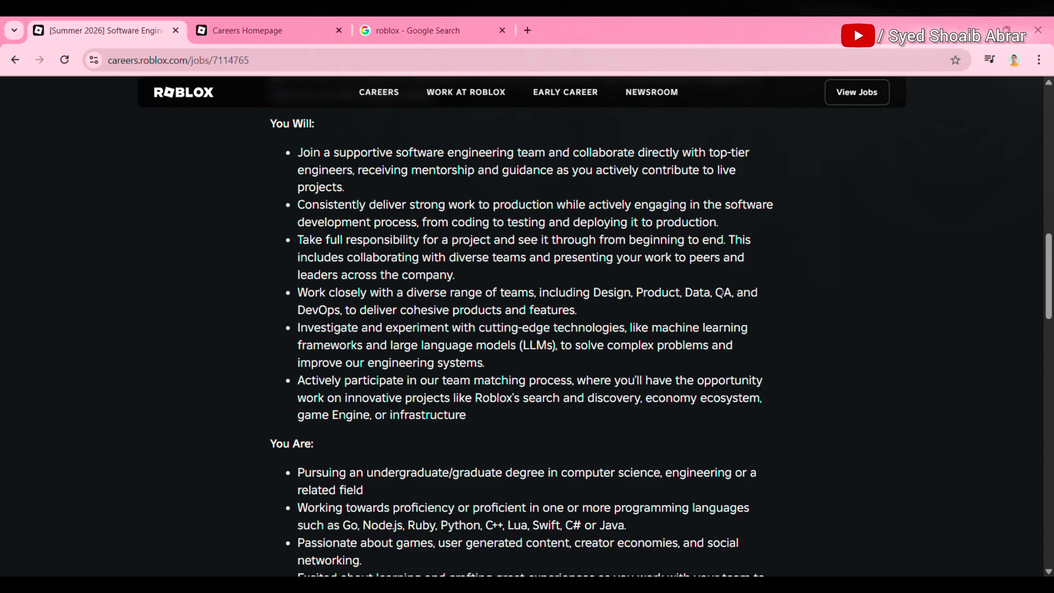
scroll(722, 289, "down", 3)
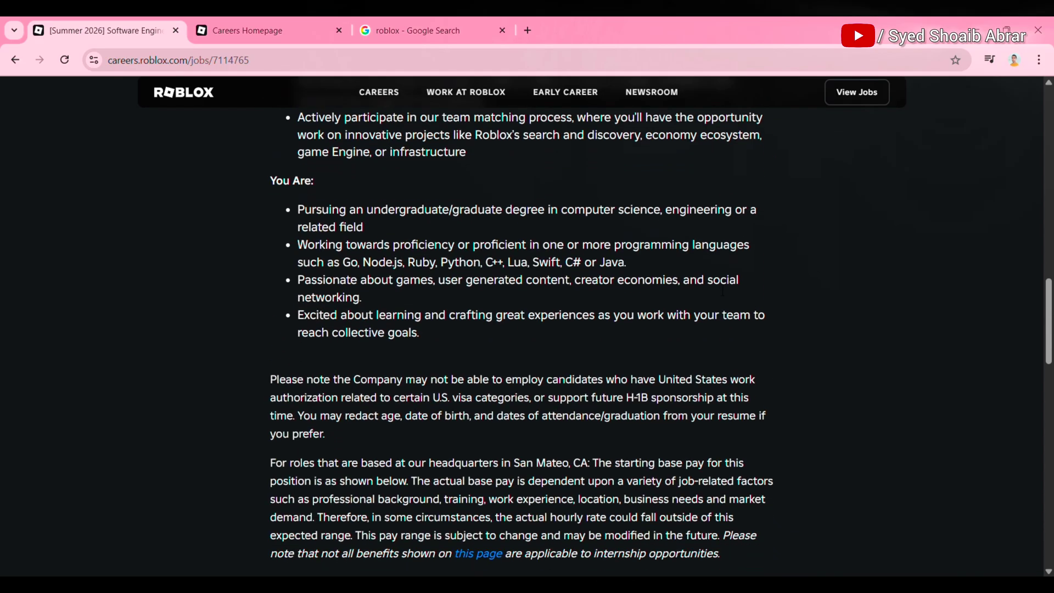
scroll(722, 291, "down", 1)
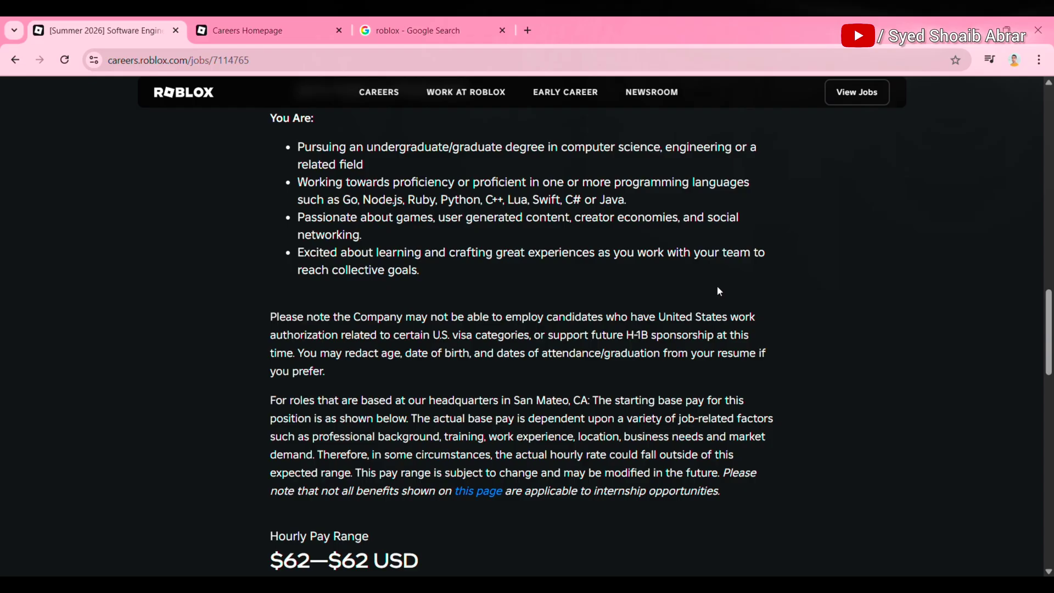
scroll(717, 291, "down", 2)
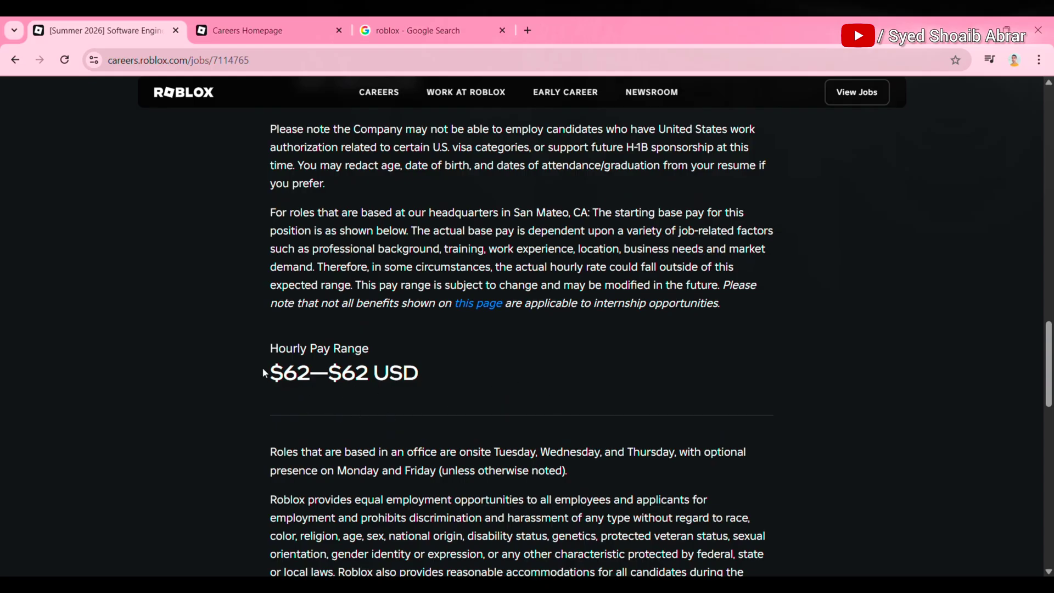
scroll(264, 373, "down", 2)
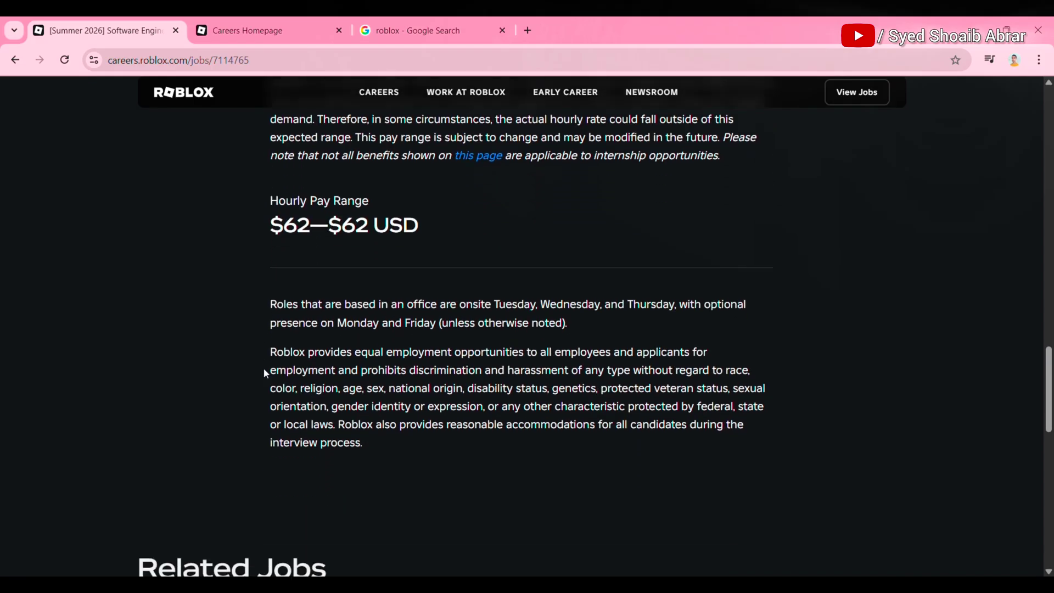
scroll(263, 373, "down", 2)
scroll(264, 373, "up", 2)
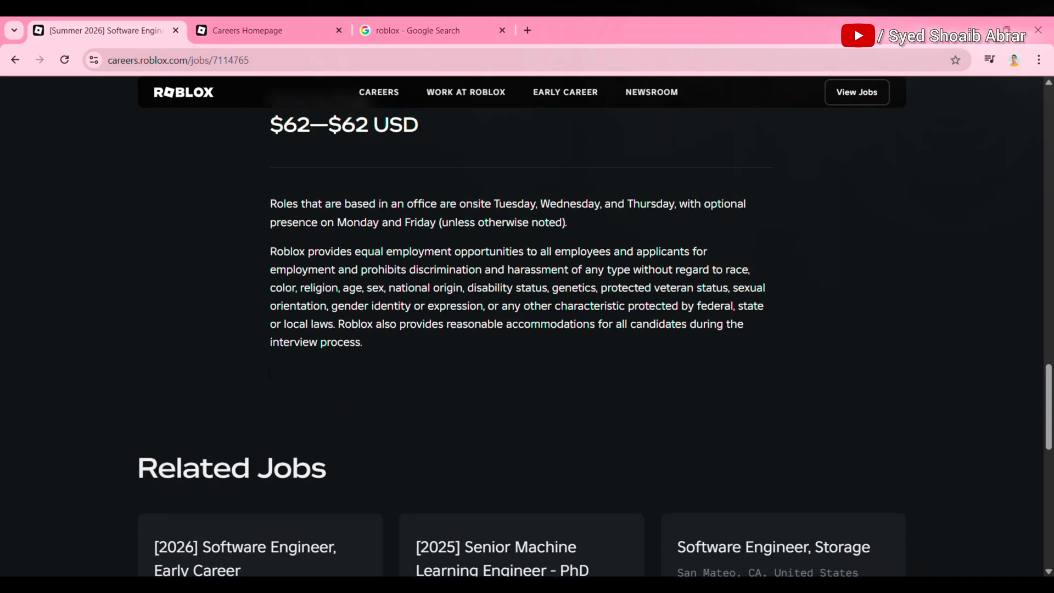
scroll(265, 373, "down", 4)
scroll(264, 368, "down", 2)
scroll(263, 369, "up", 10)
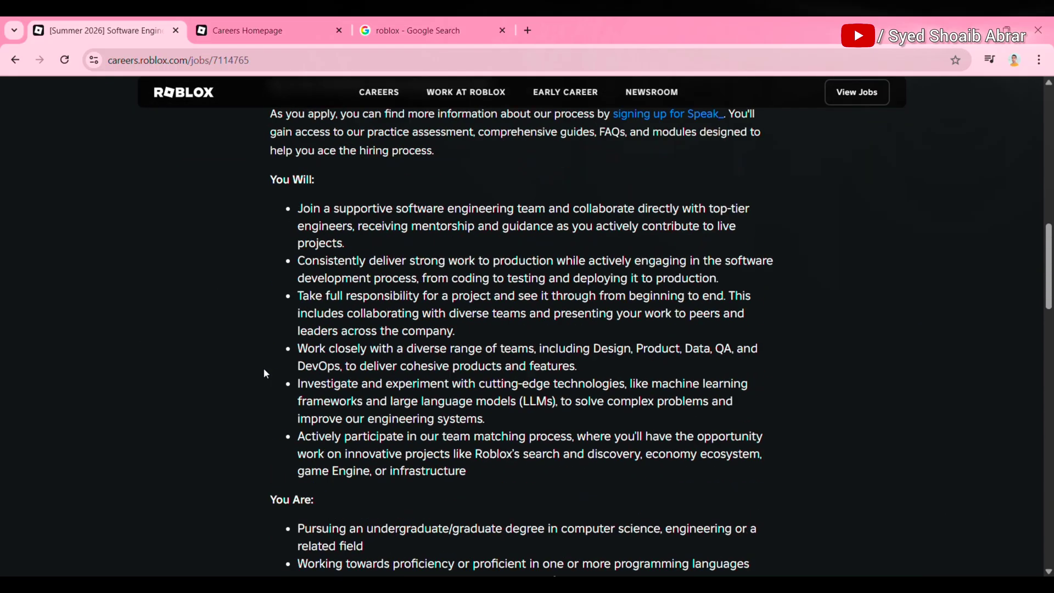
scroll(263, 368, "up", 5)
scroll(717, 289, "down", 3)
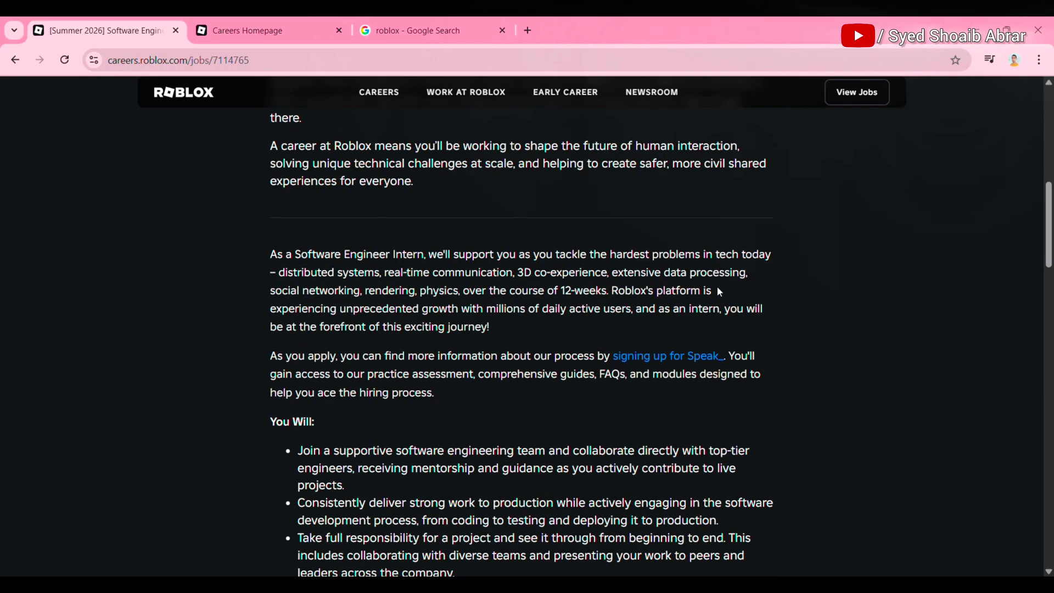
scroll(717, 288, "down", 1)
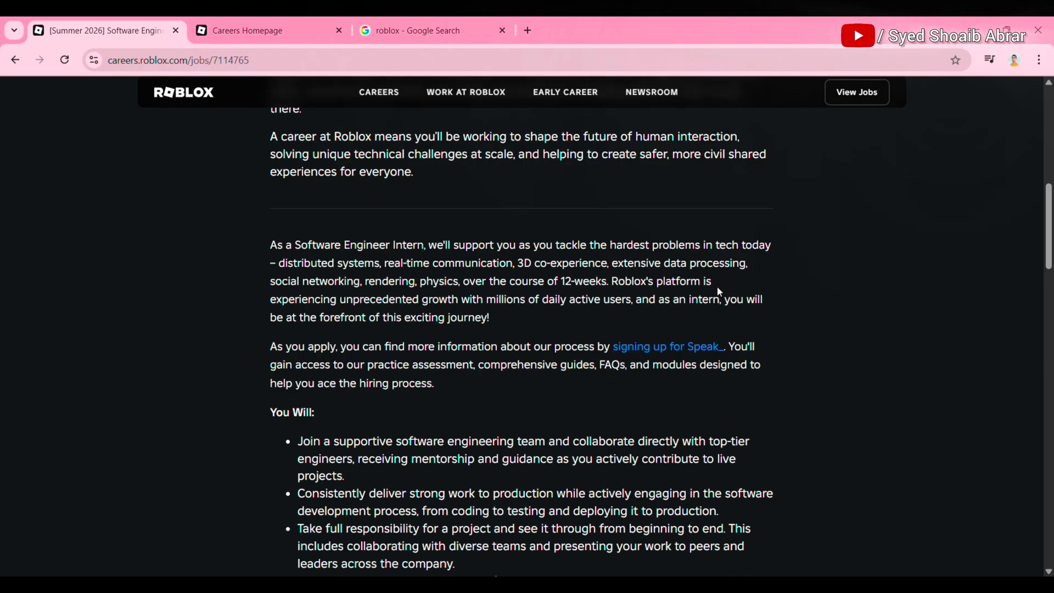
scroll(717, 290, "down", 2)
scroll(716, 290, "down", 2)
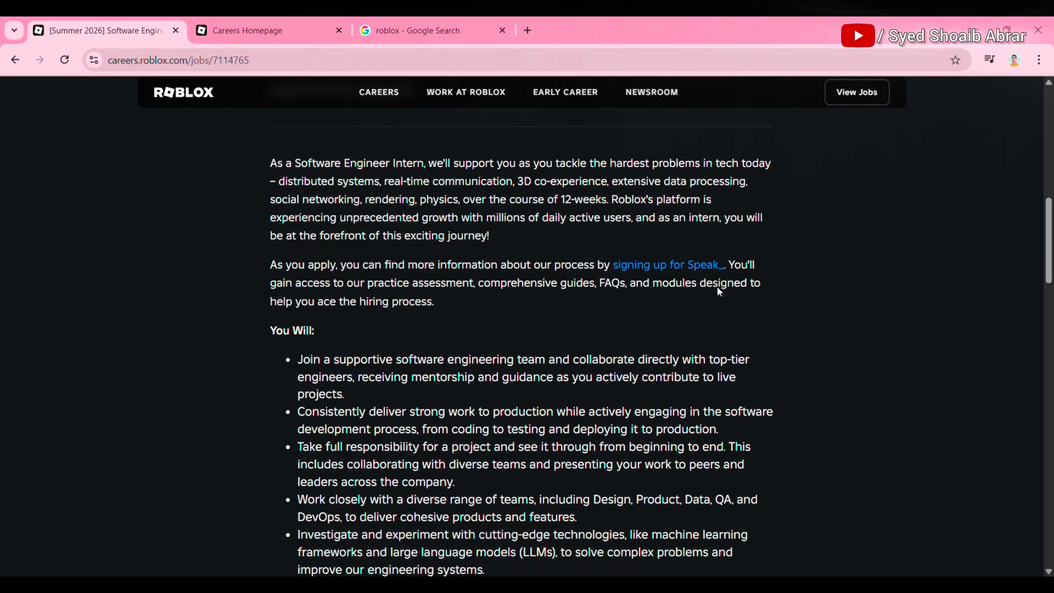
scroll(718, 290, "down", 1)
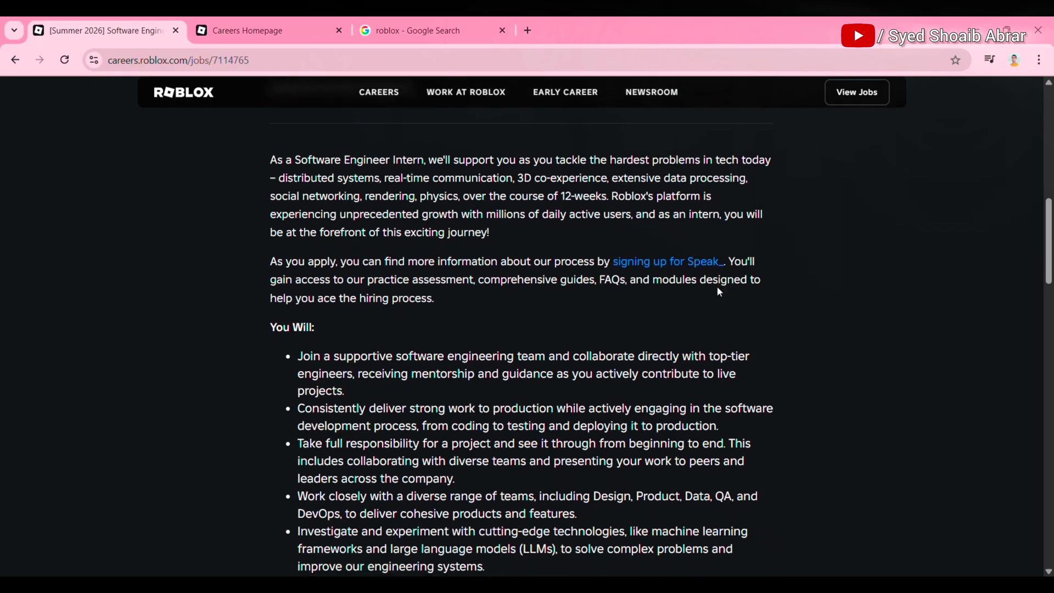
scroll(716, 286, "down", 3)
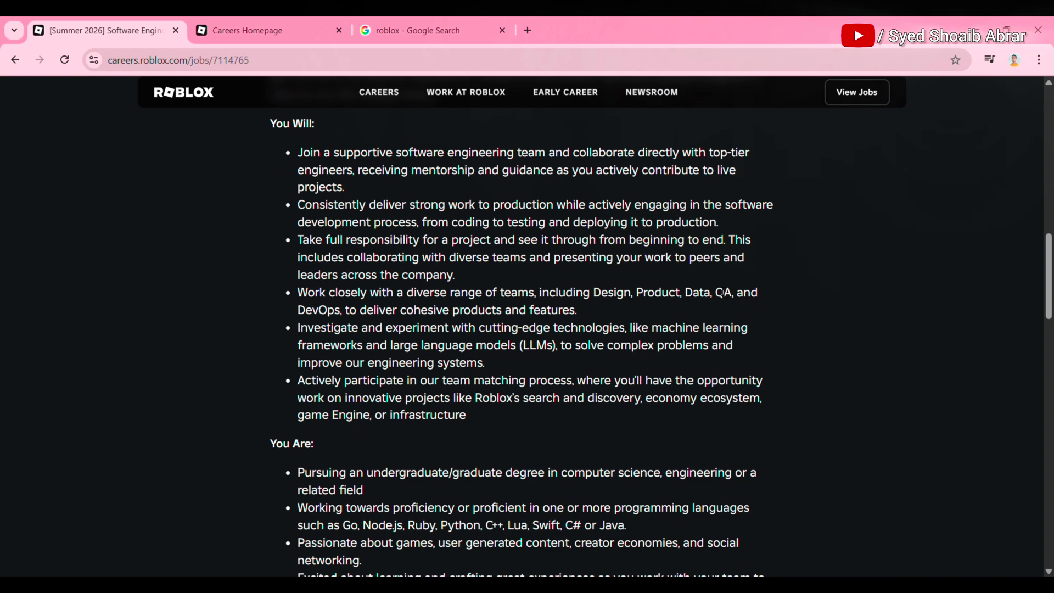
scroll(719, 291, "down", 3)
scroll(719, 291, "down", 1)
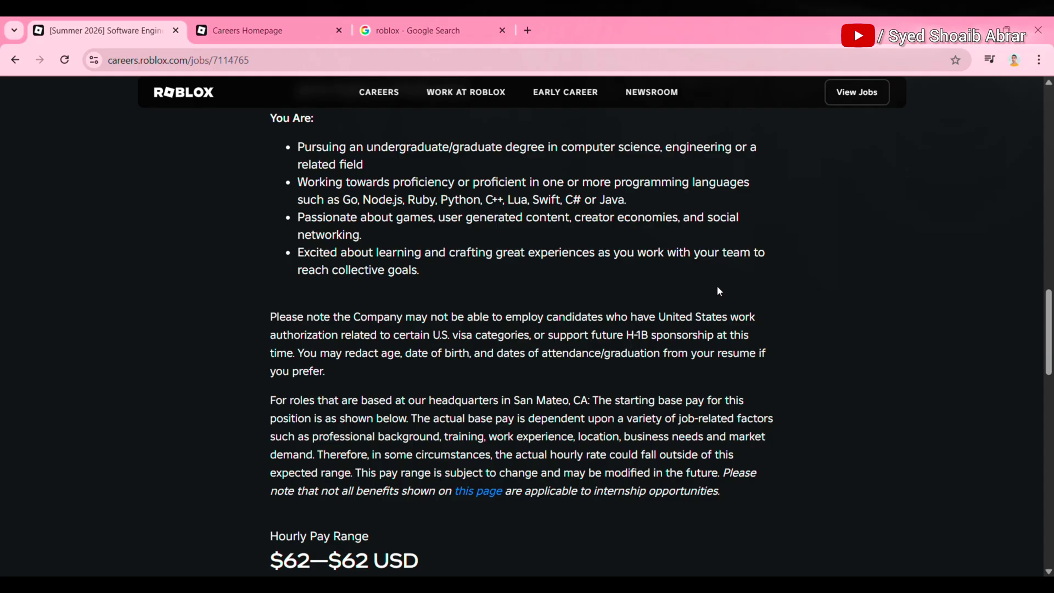
scroll(717, 285, "down", 2)
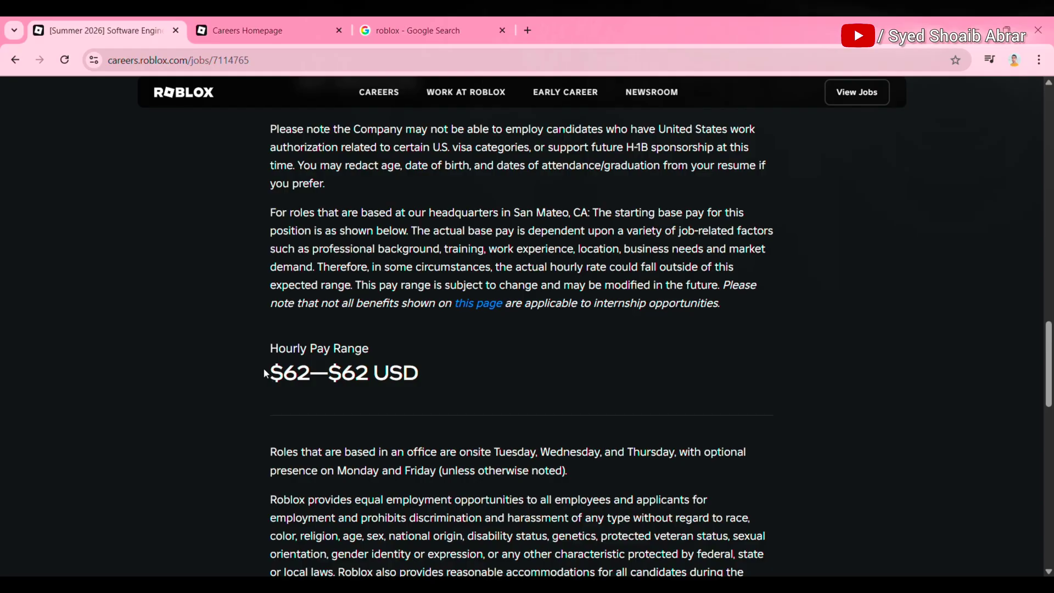
Jump back to the top of the job posting with Home
key("Home")
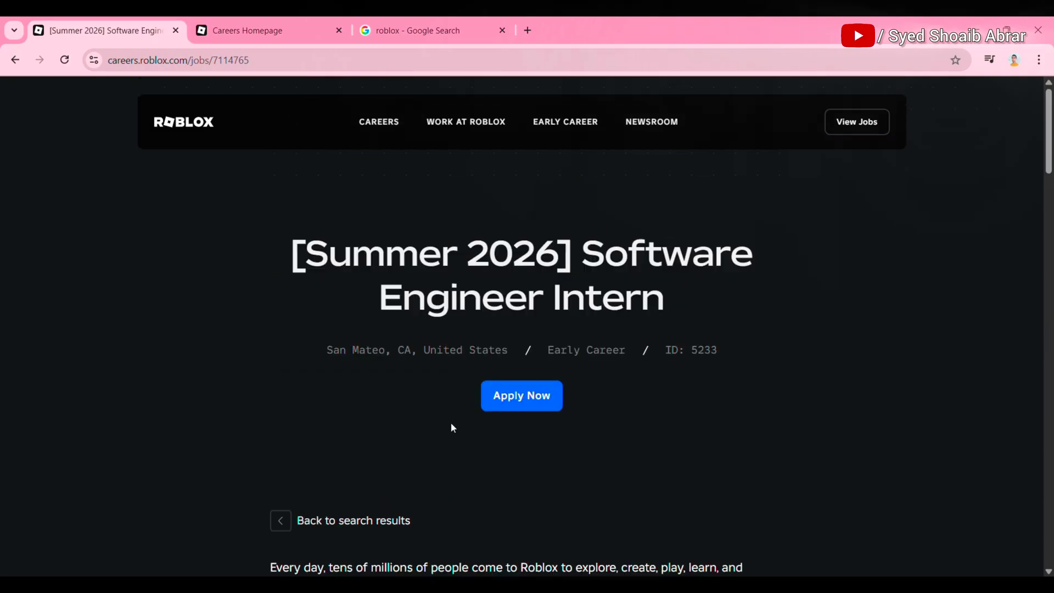
Start the application via Apply Now and view the gender and next demographic answer choices
left_click(495, 412)
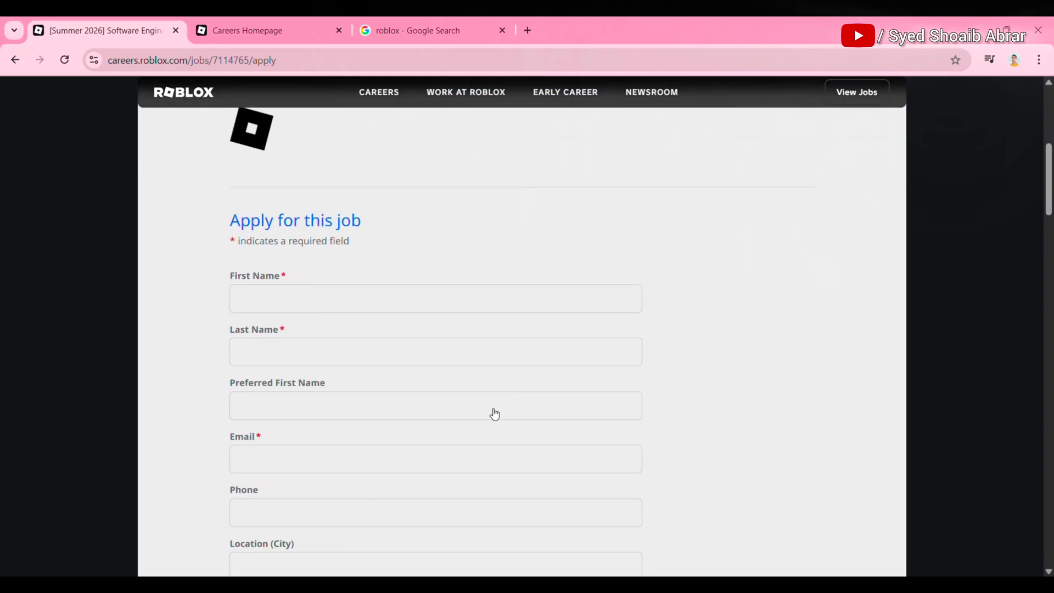
scroll(309, 354, "down", 3)
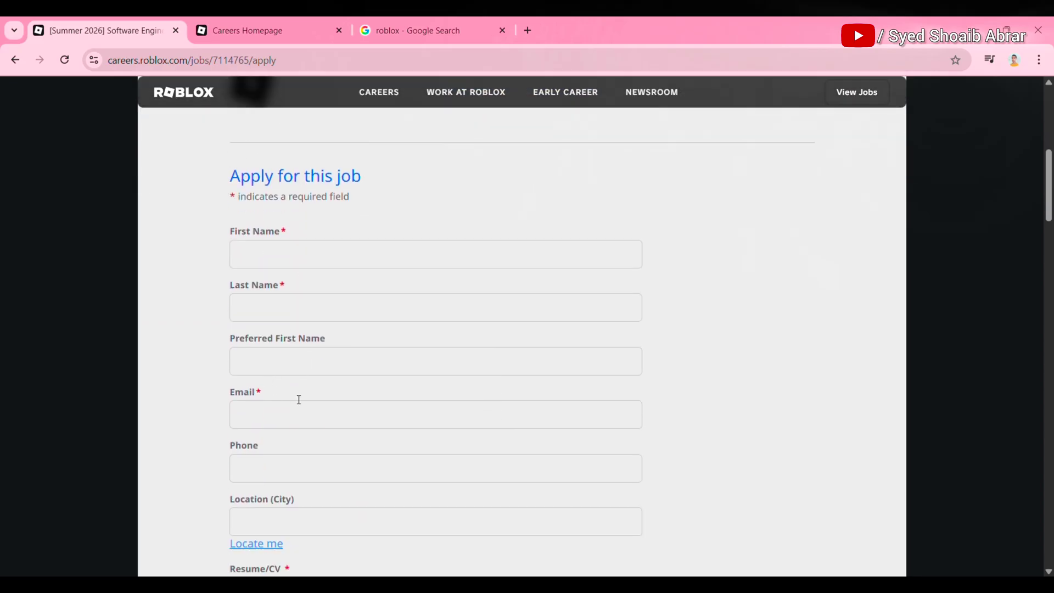
scroll(323, 404, "down", 2)
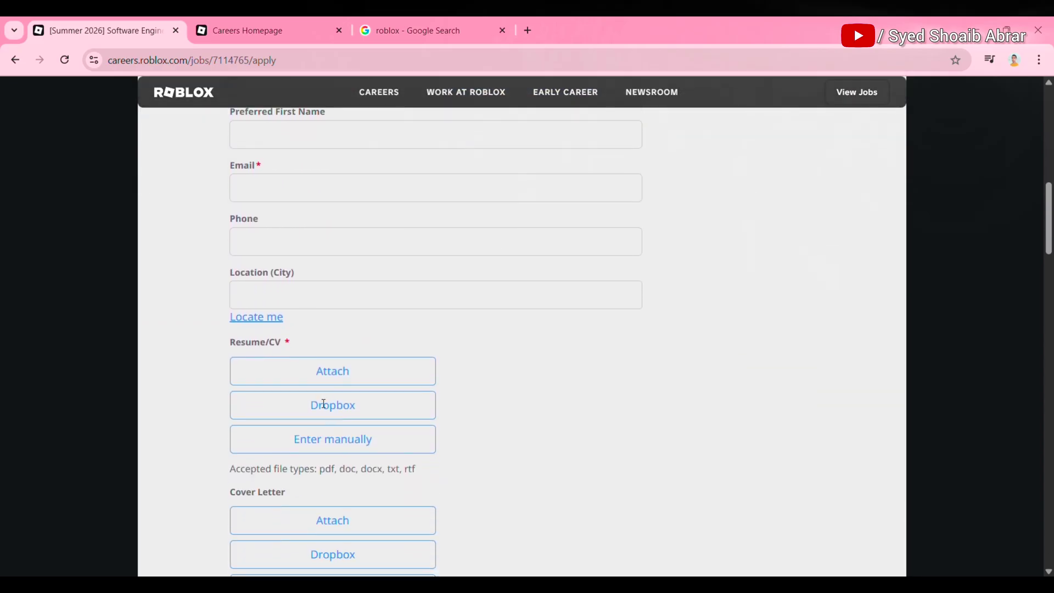
scroll(332, 477, "down", 2)
scroll(326, 483, "down", 3)
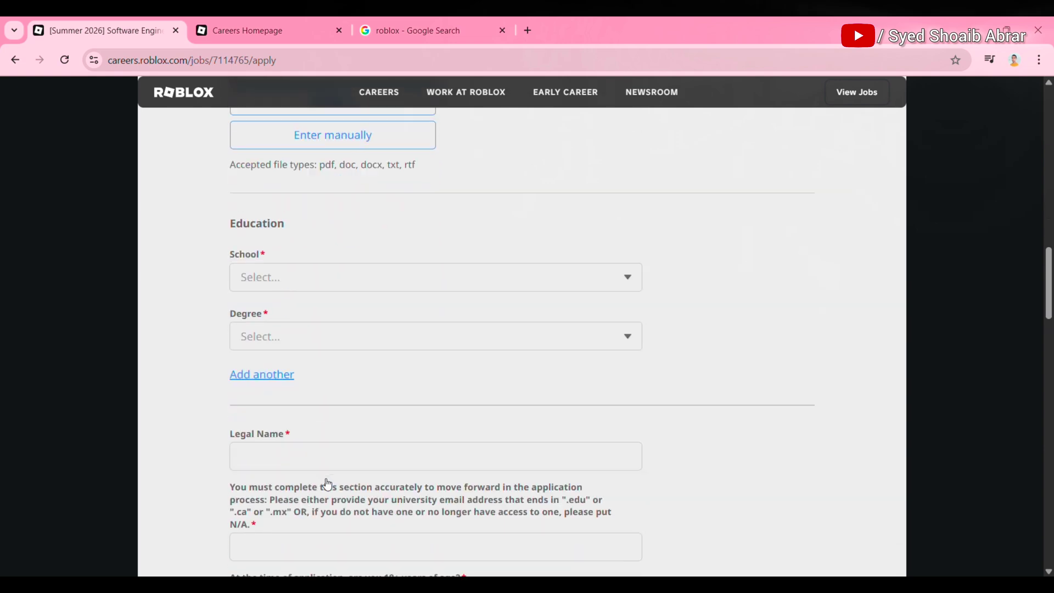
scroll(326, 483, "down", 2)
scroll(326, 483, "down", 3)
scroll(327, 484, "down", 4)
scroll(326, 484, "down", 2)
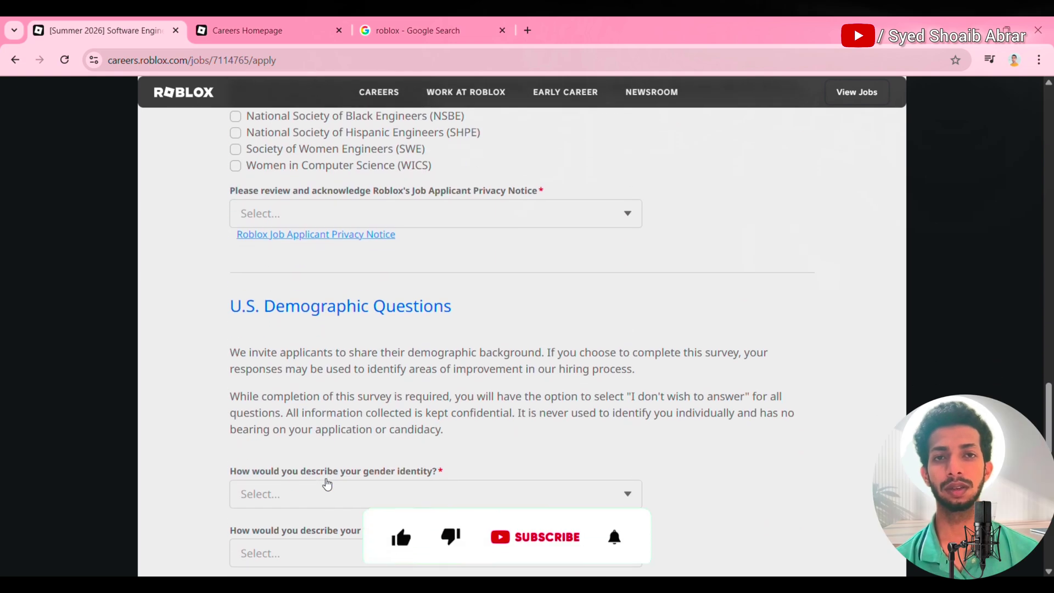
scroll(326, 483, "down", 4)
scroll(326, 483, "up", 2)
scroll(327, 484, "up", 5)
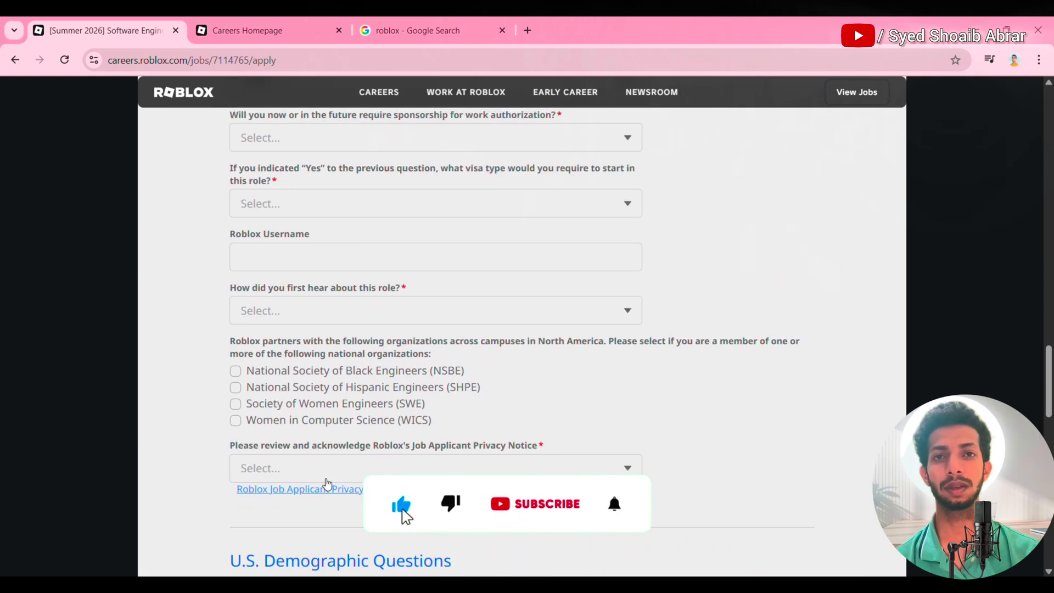
scroll(327, 483, "up", 3)
scroll(326, 483, "down", 5)
scroll(326, 483, "down", 3)
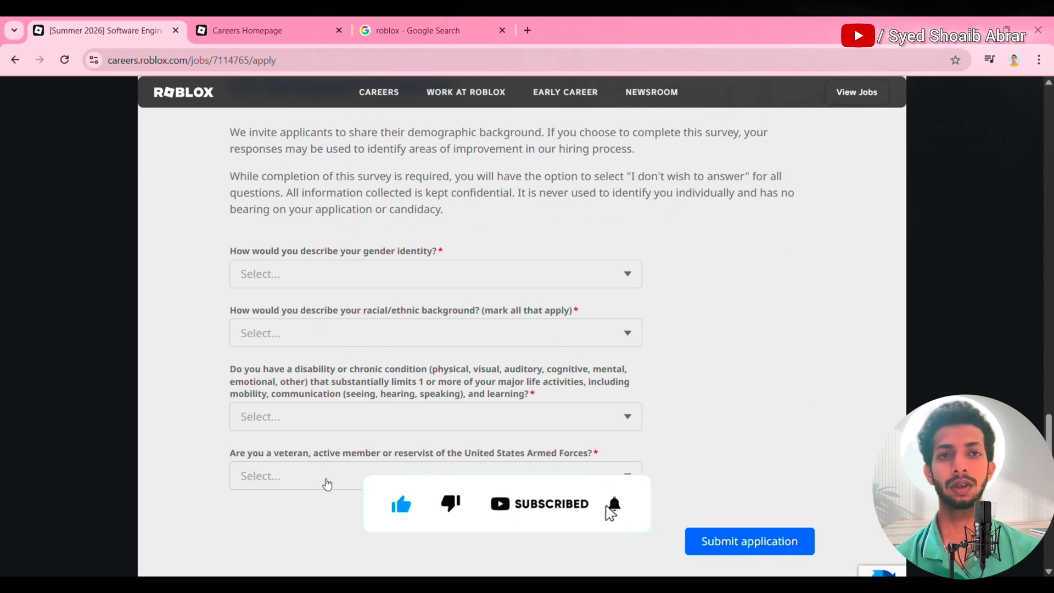
left_click(403, 284)
left_click(396, 322)
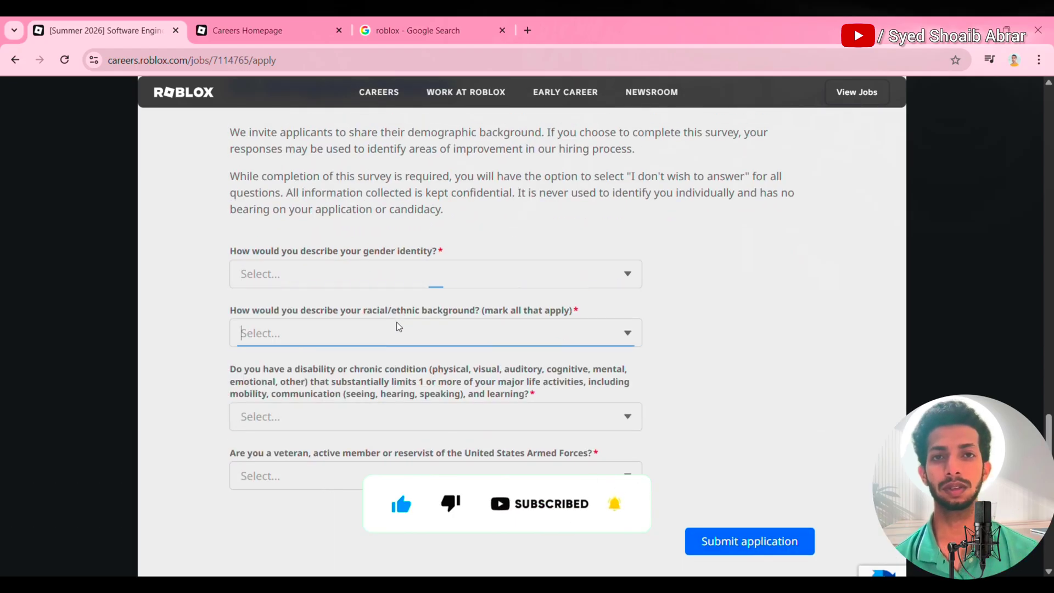